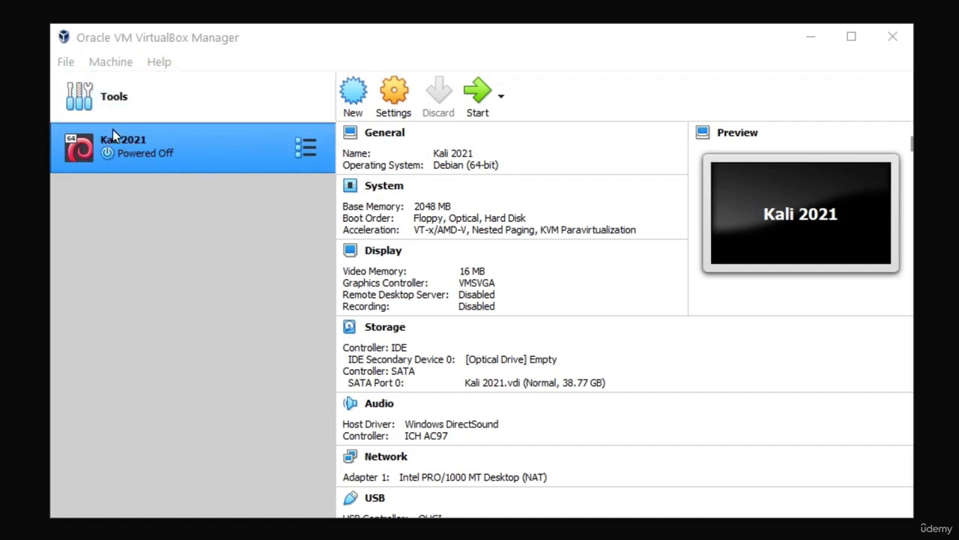
# - Open Kali 2021's Storage settings and add an optical drive to Controller: IDE
pyautogui.click(395, 103)
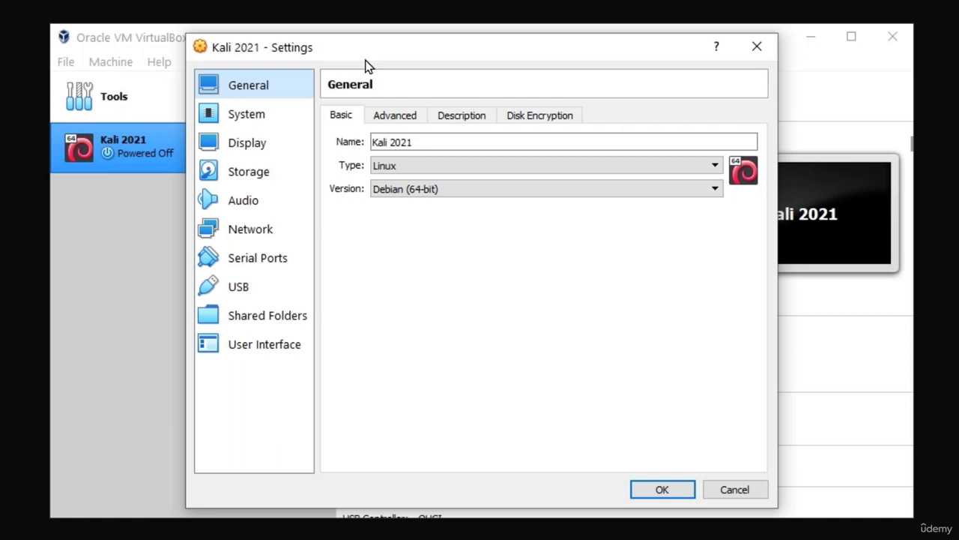
pyautogui.click(240, 182)
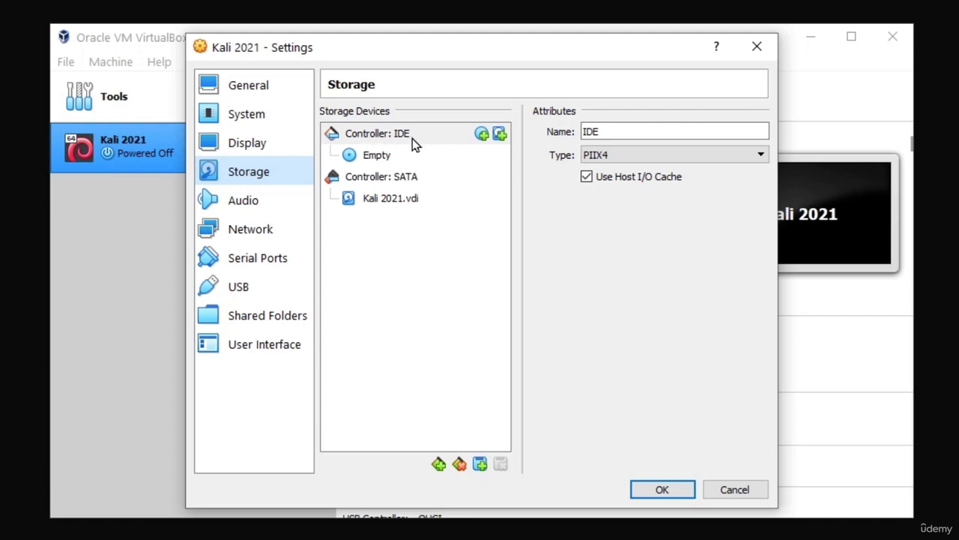
pyautogui.click(483, 137)
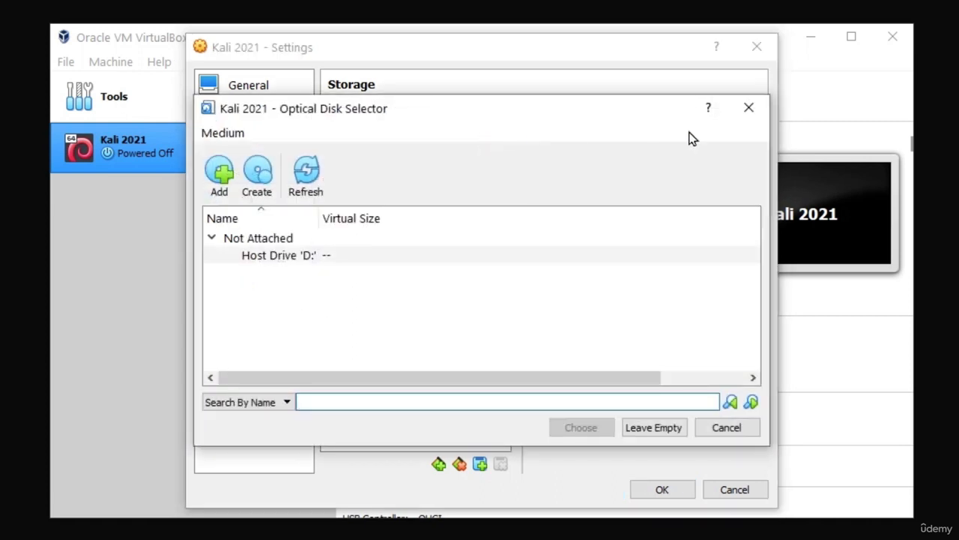
pyautogui.click(757, 111)
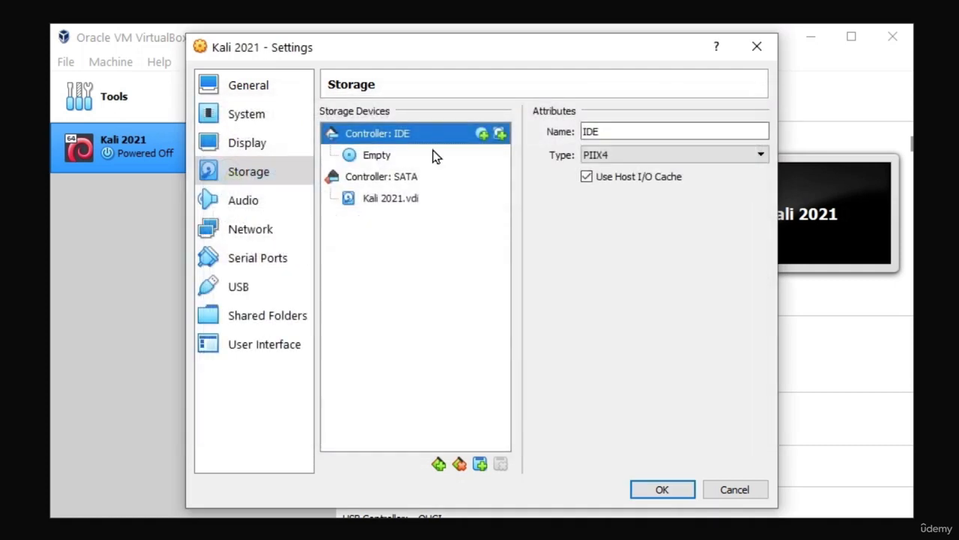
pyautogui.click(482, 135)
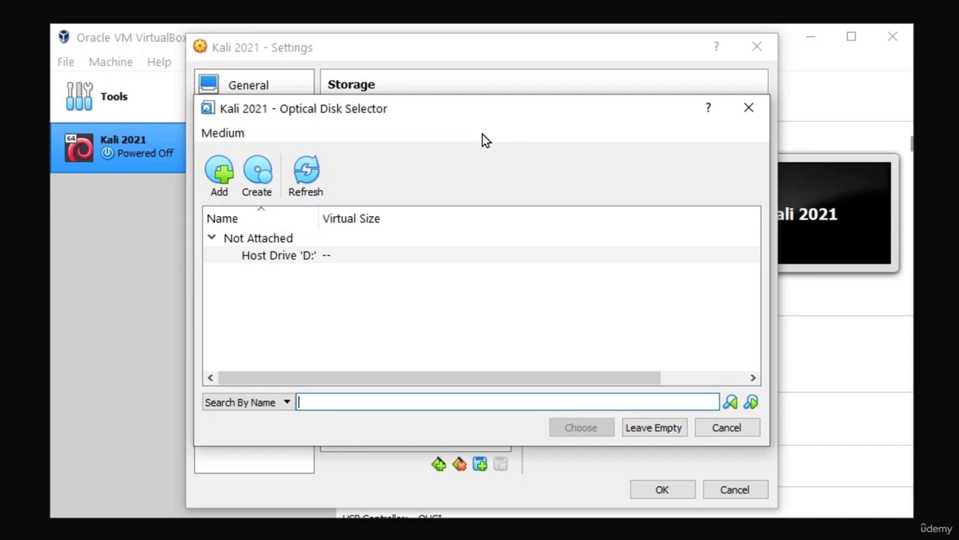
# - Attach kali-linux-2021.1-installer-amd64.iso to the IDE optical drive
pyautogui.click(219, 177)
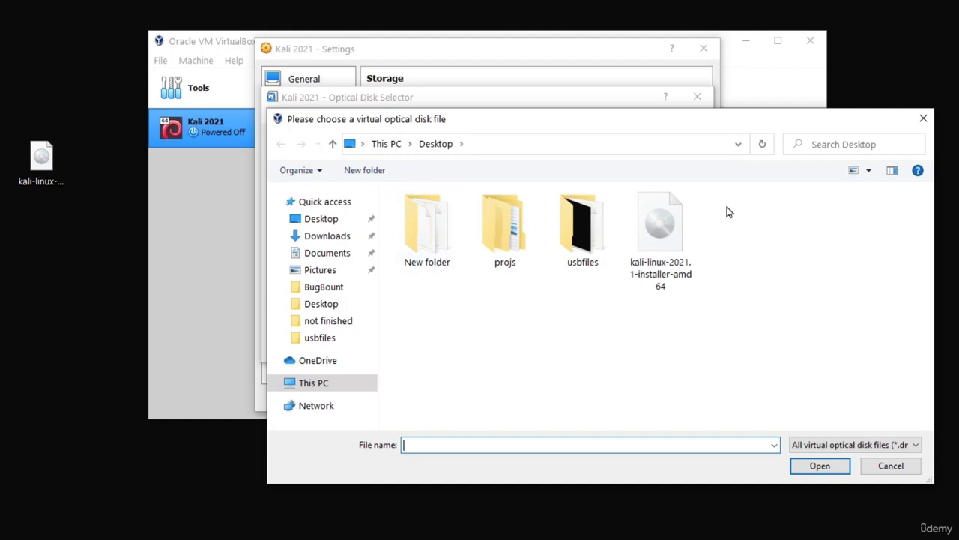
pyautogui.doubleClick(661, 263)
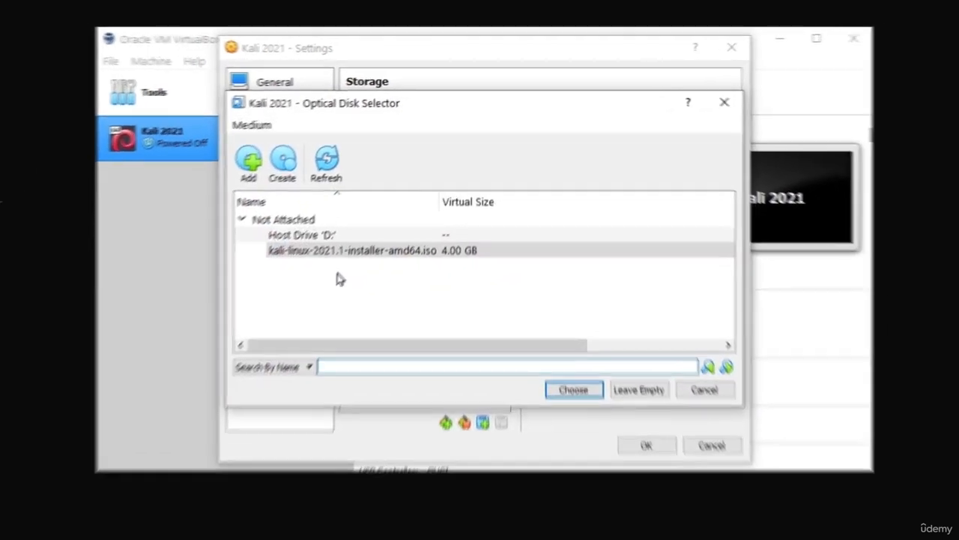
pyautogui.click(318, 227)
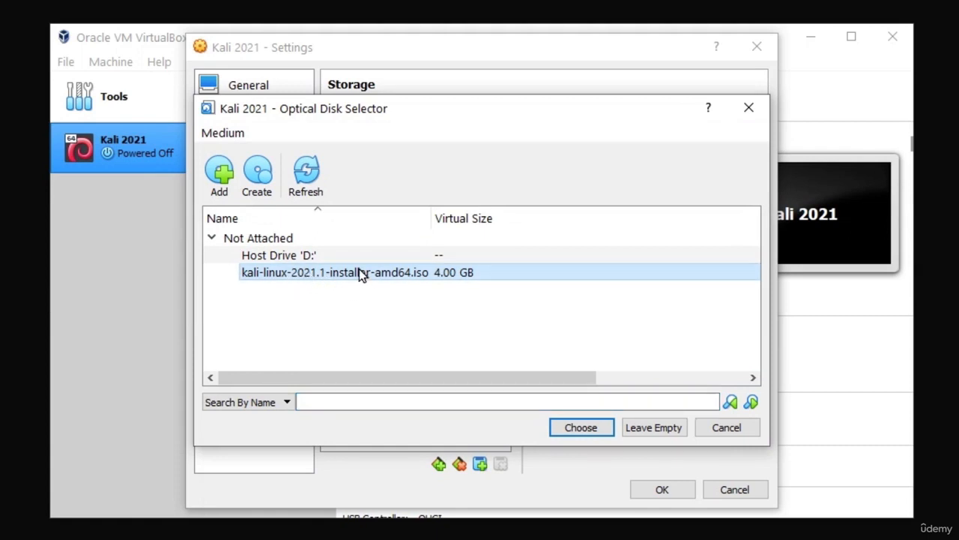
pyautogui.click(584, 429)
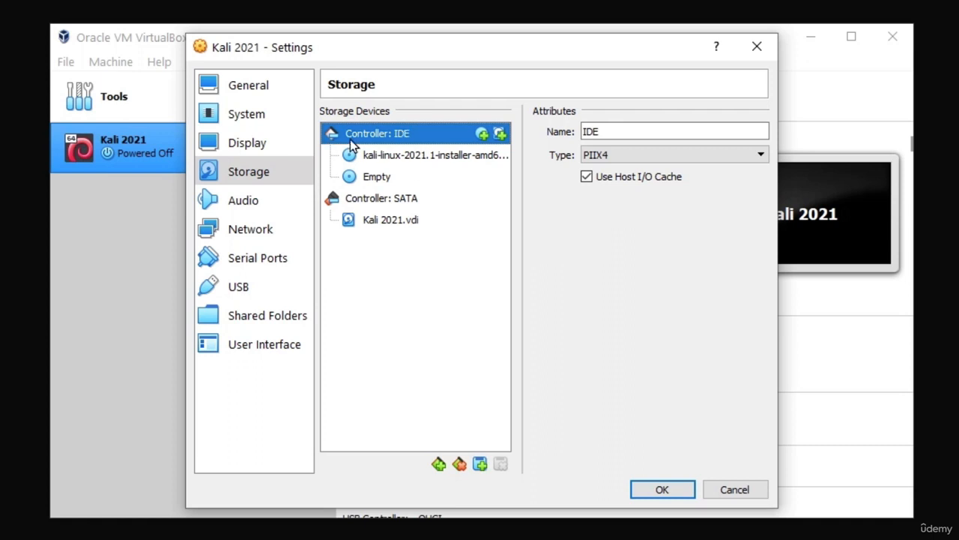
# - Remove the empty optical drive so only the Kali ISO remains, then view Network settings
pyautogui.rightClick(369, 180)
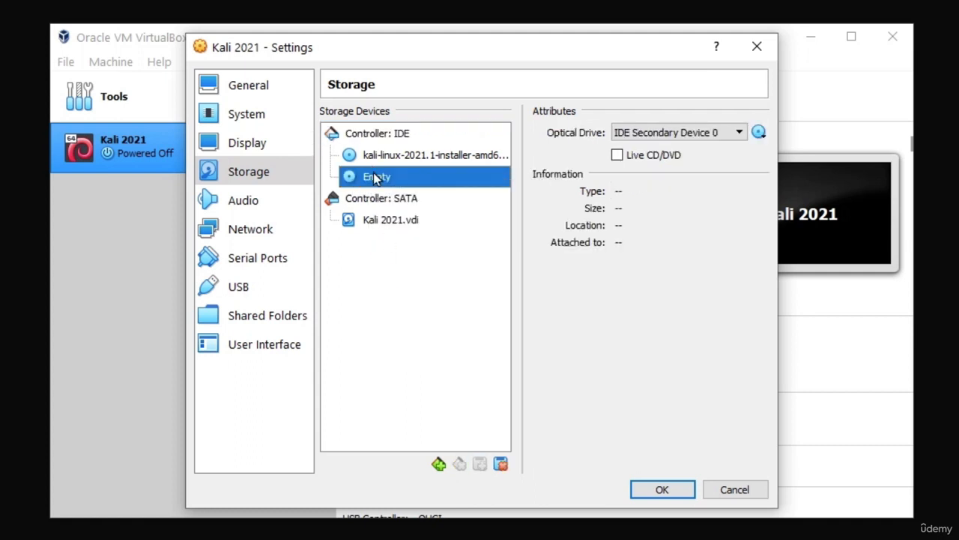
pyautogui.rightClick(377, 182)
pyautogui.click(449, 194)
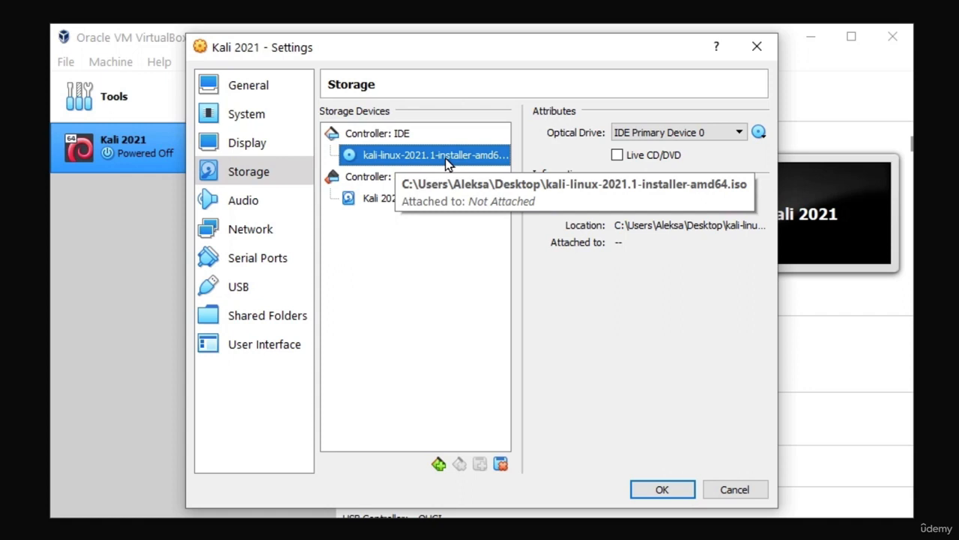
pyautogui.click(242, 231)
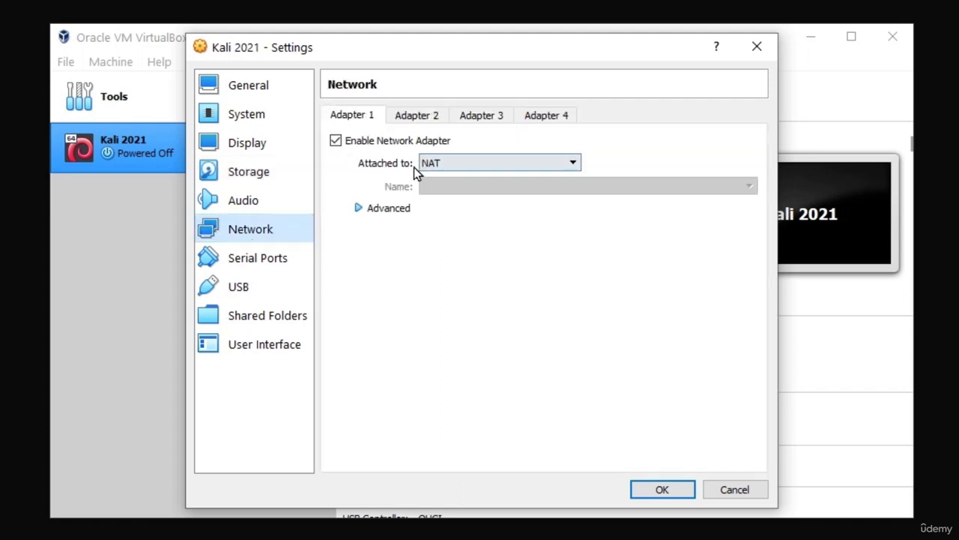
# - Switch Adapter 1 from NAT to Bridged Adapter
pyautogui.click(464, 166)
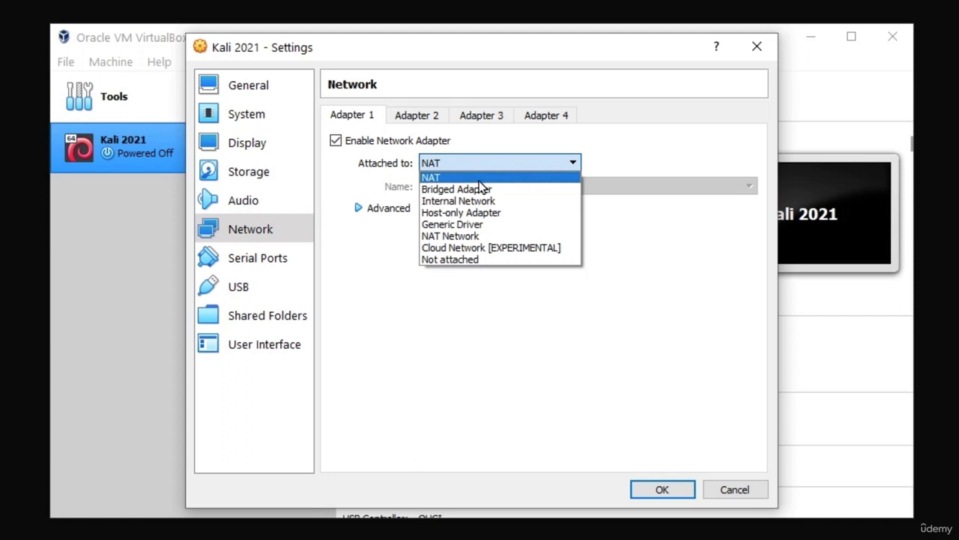
pyautogui.click(473, 188)
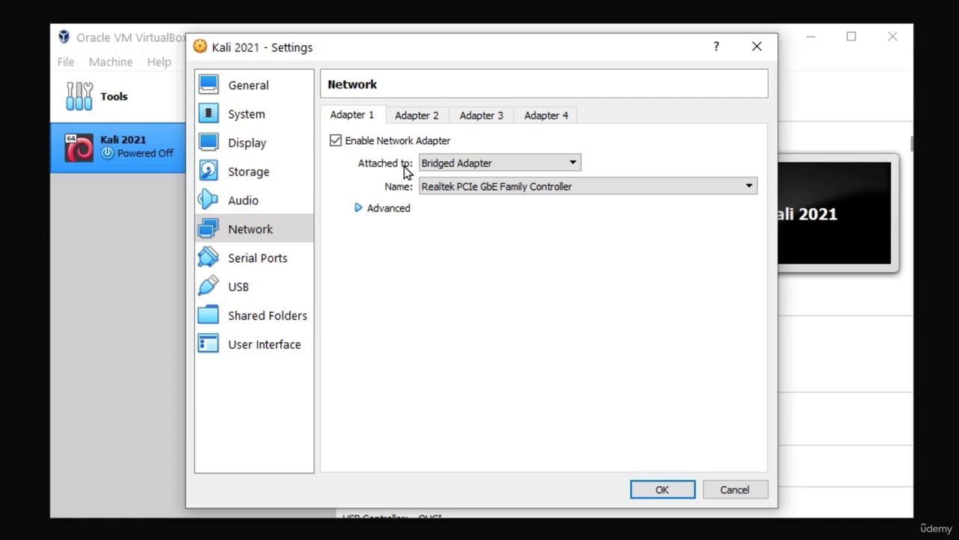
pyautogui.click(485, 163)
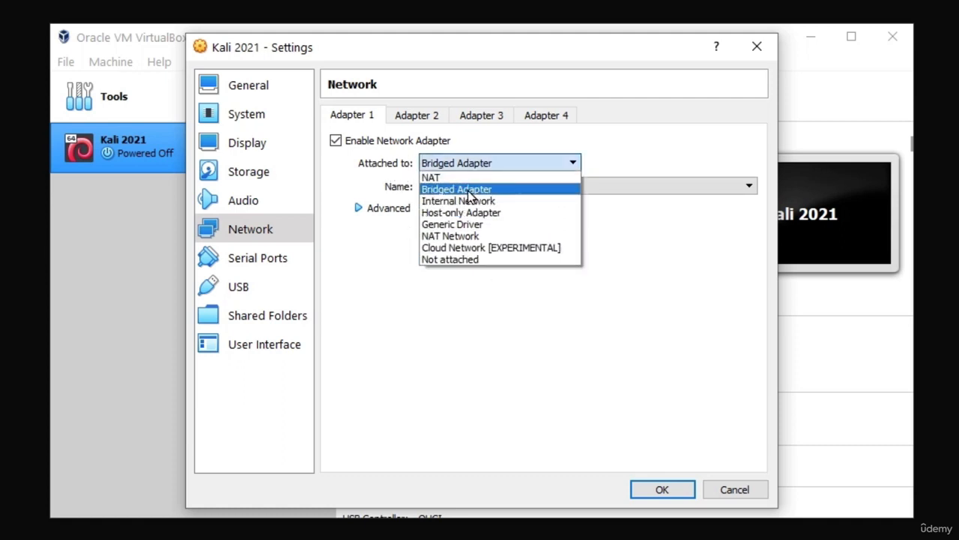
pyautogui.click(473, 188)
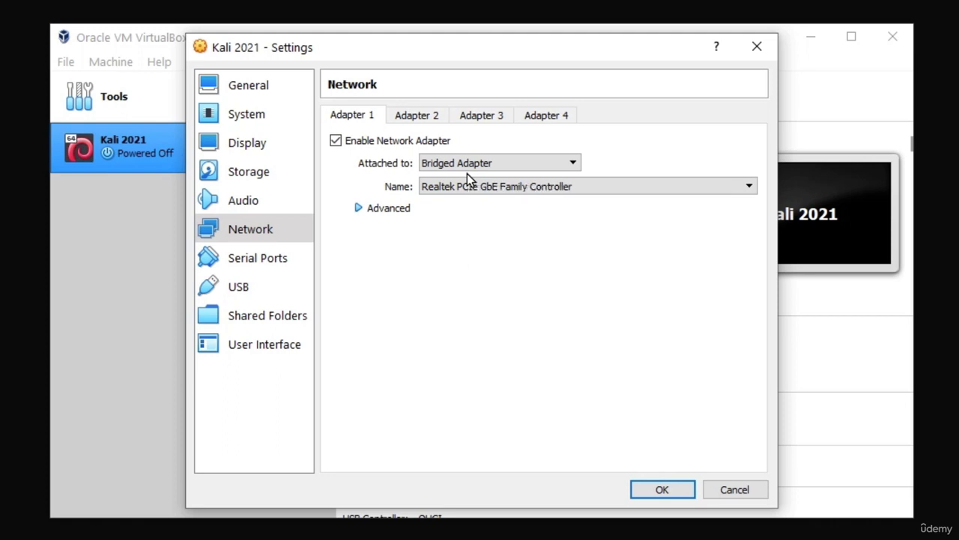
pyautogui.click(446, 168)
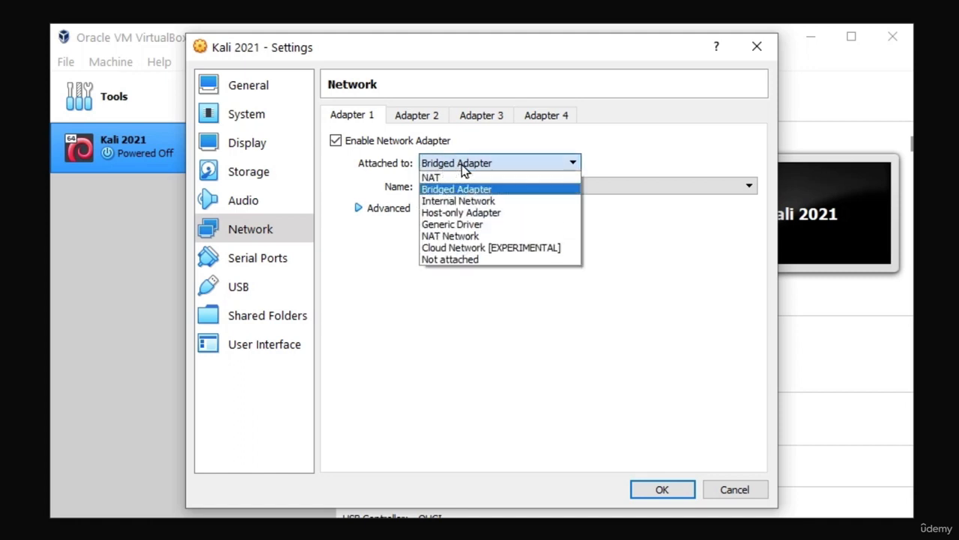
pyautogui.click(433, 189)
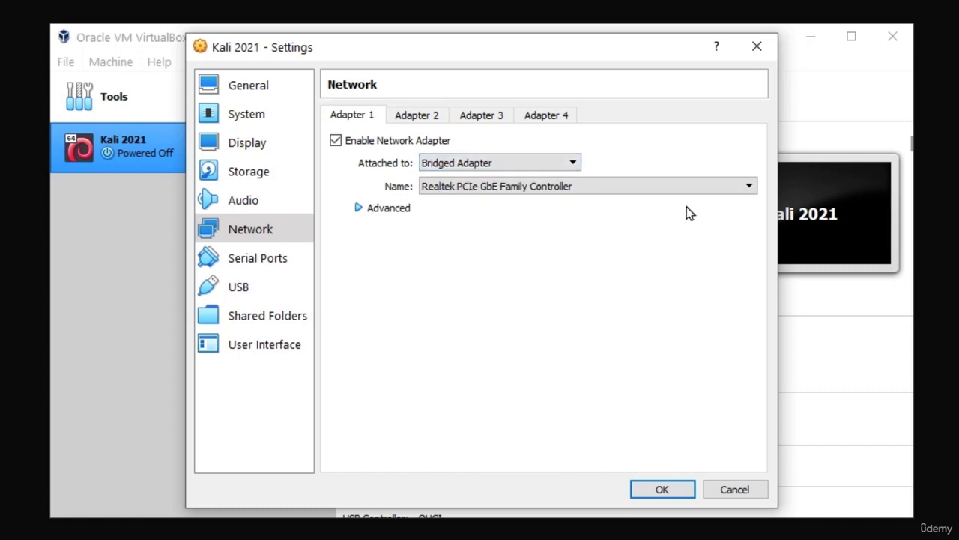
pyautogui.click(681, 186)
# - Keep the Realtek PCIe GbE Family Controller as the bridged interface and save the settings
pyautogui.click(522, 205)
pyautogui.click(662, 489)
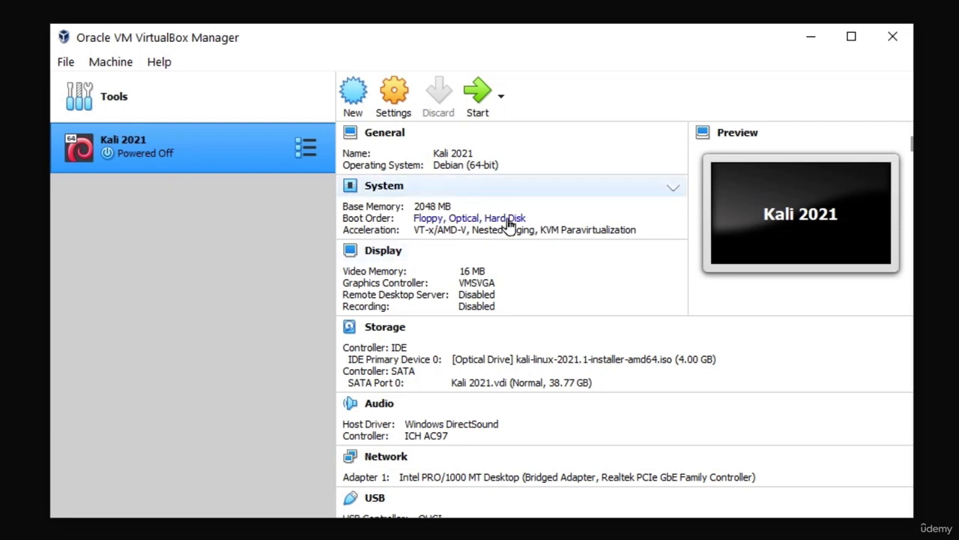
# - Start the Kali 2021 VM and maximize its window at the installer boot menu
pyautogui.click(479, 95)
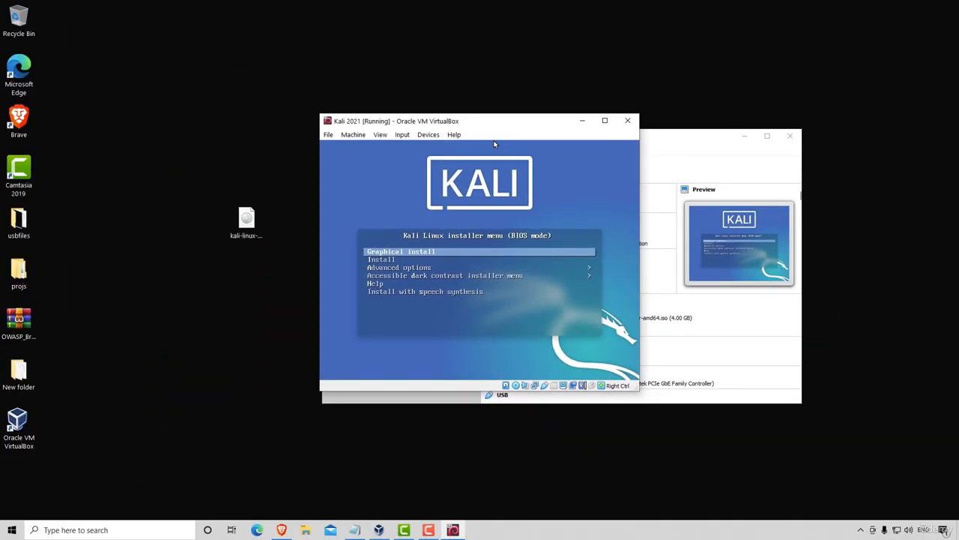
pyautogui.click(604, 120)
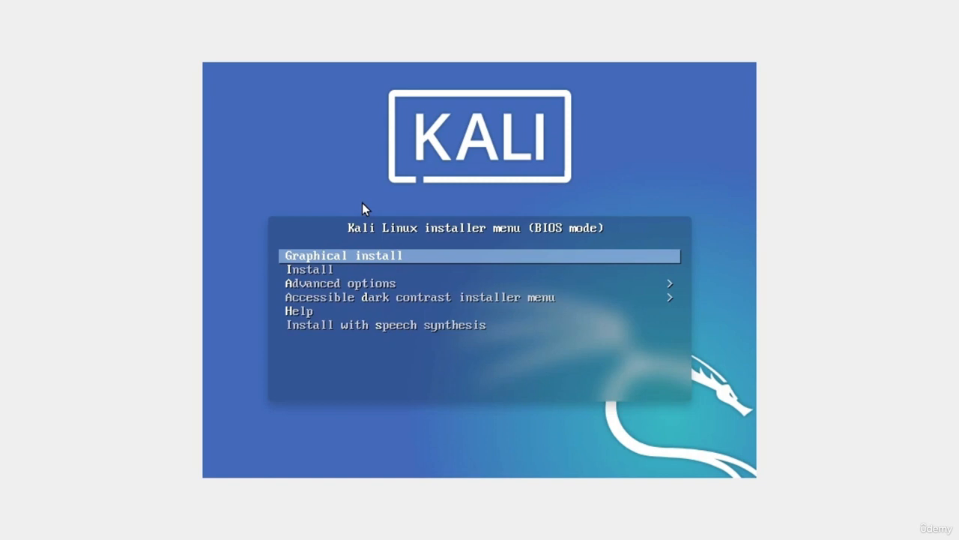
# - Begin Graphical install with English, United States, American English keymap, and hostname kali
pyautogui.press('Return')
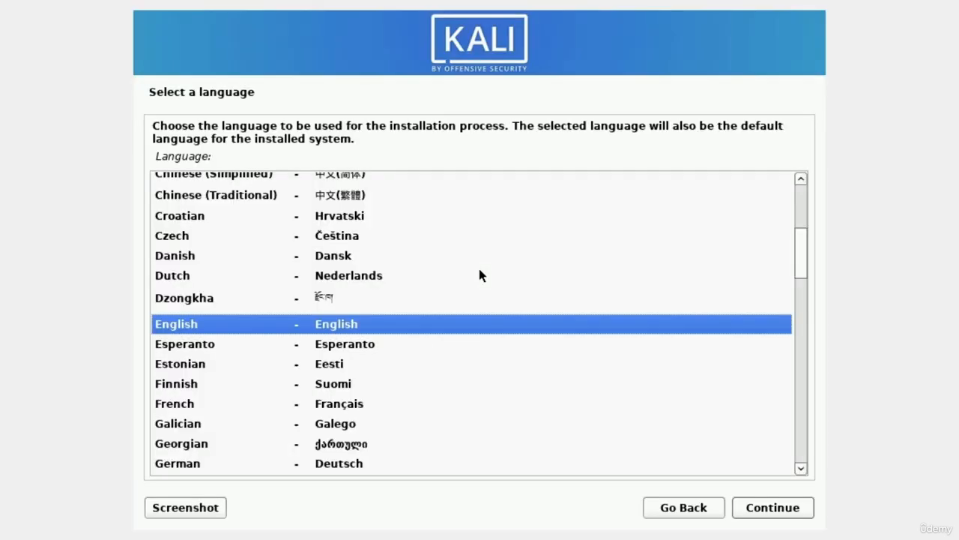
pyautogui.doubleClick(262, 320)
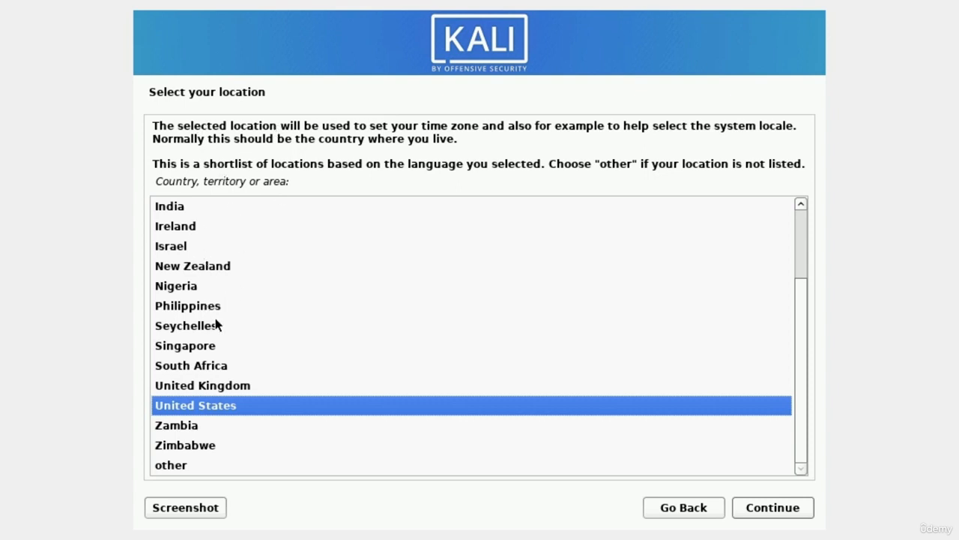
pyautogui.doubleClick(220, 413)
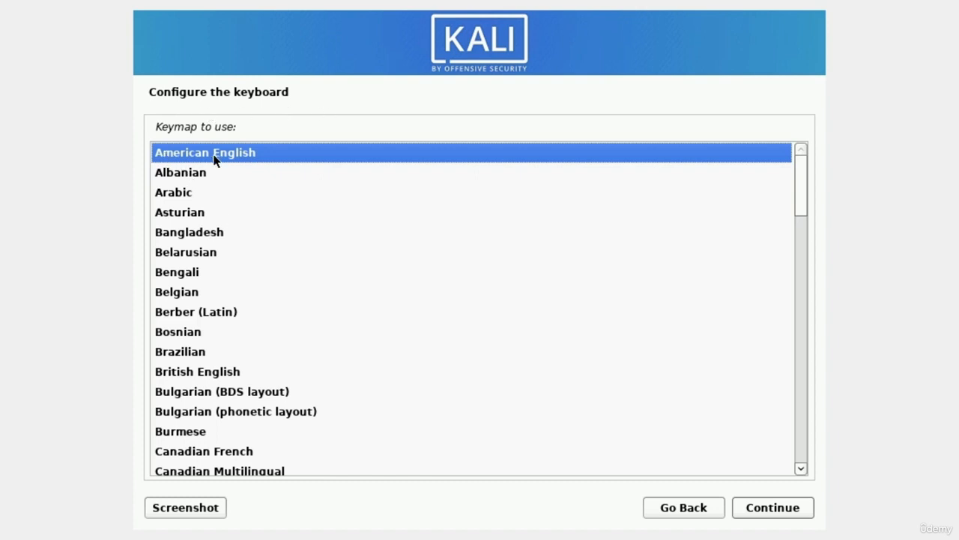
pyautogui.doubleClick(237, 155)
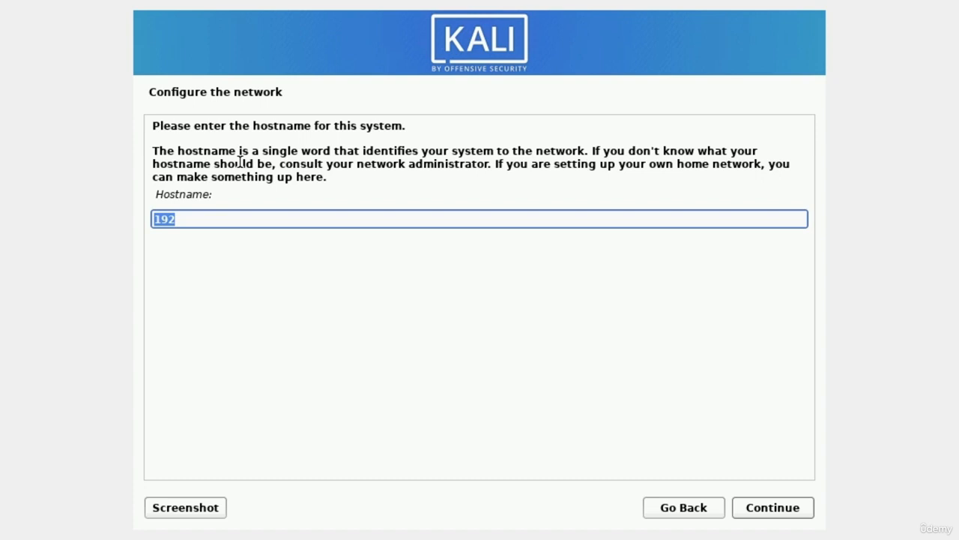
pyautogui.press('BackSpace')
pyautogui.write('kali')
# - Accept the hostname kali and leave the domain name empty
pyautogui.press('Return')
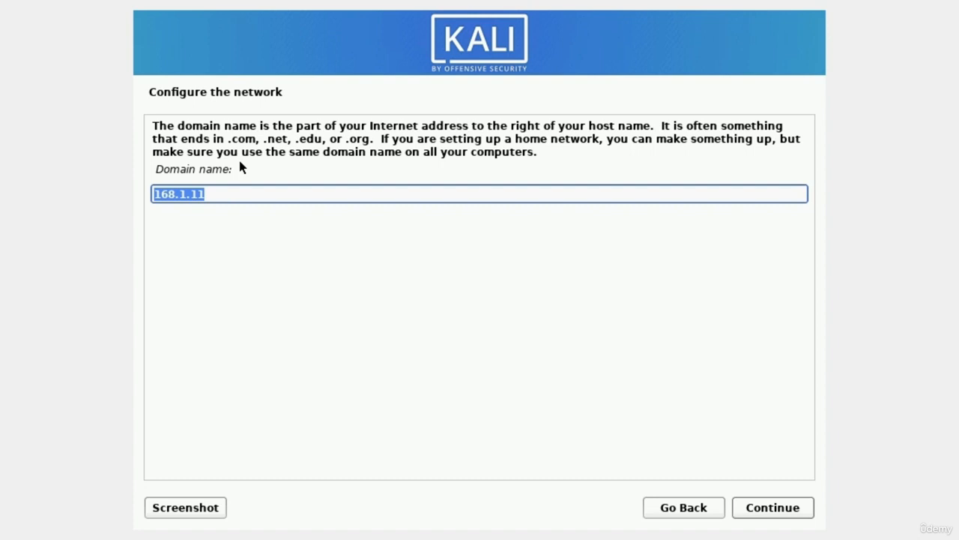
pyautogui.press('BackSpace')
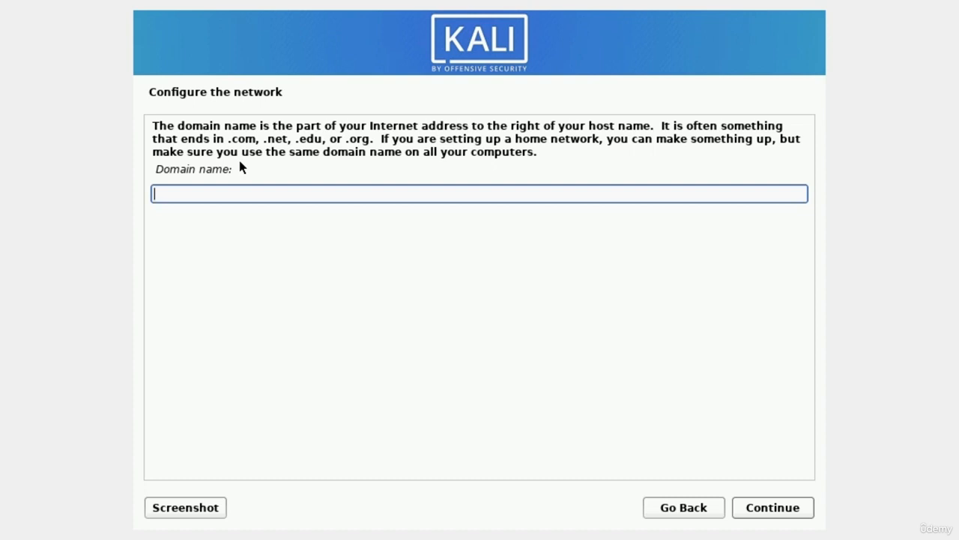
pyautogui.press('Return')
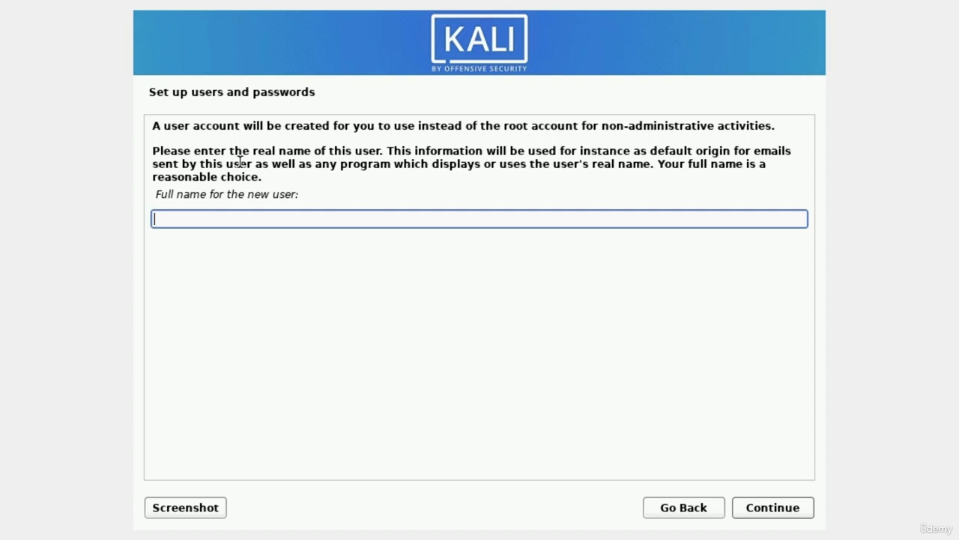
# - Enter the new user's full name, keep the suggested username, and set a confirmed password
pyautogui.write('mrhacker')
pyautogui.press('Return')
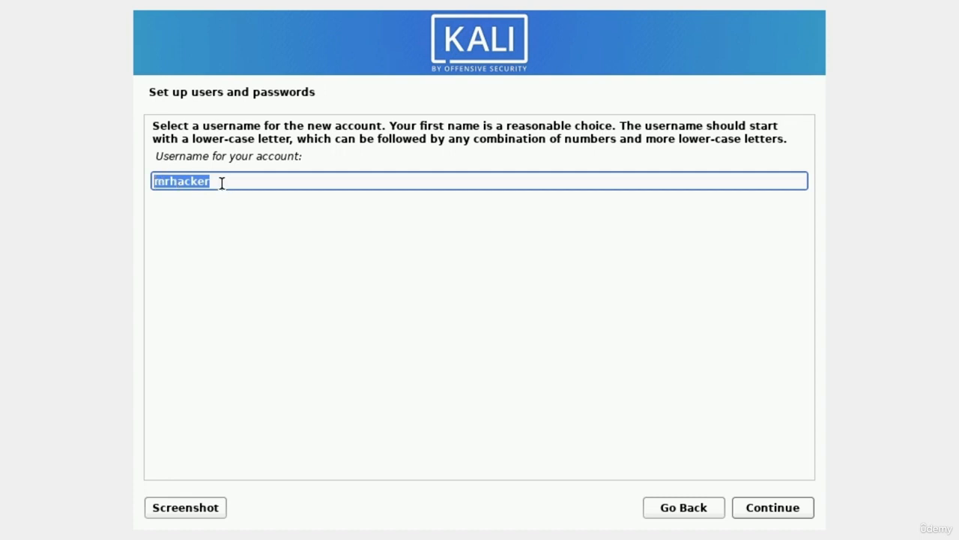
pyautogui.press('Return')
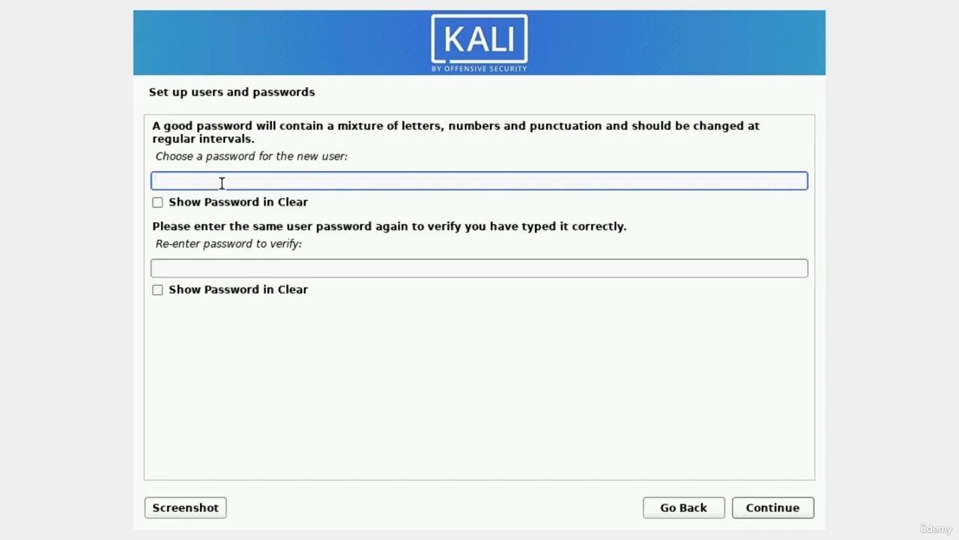
pyautogui.write('password')
pyautogui.press('Tab')
pyautogui.press('Tab')
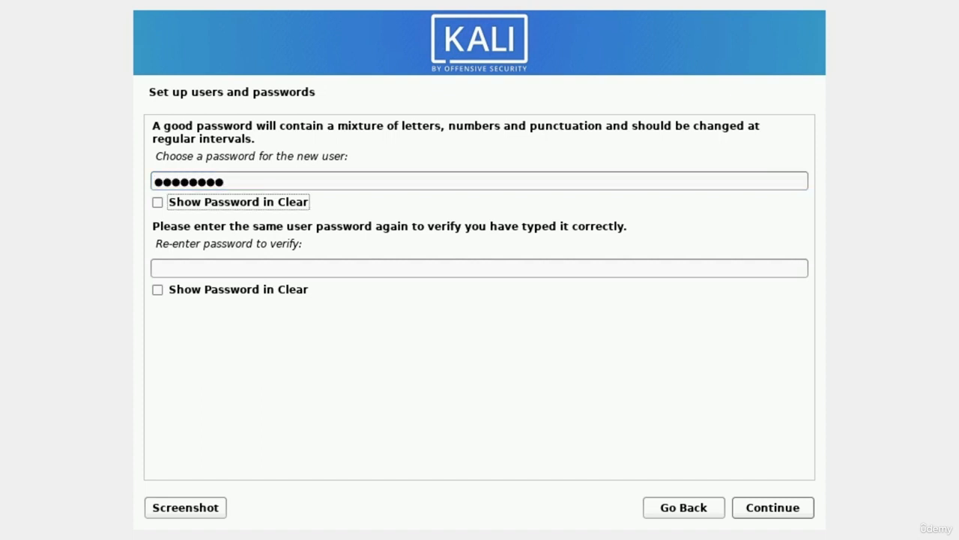
pyautogui.write('password')
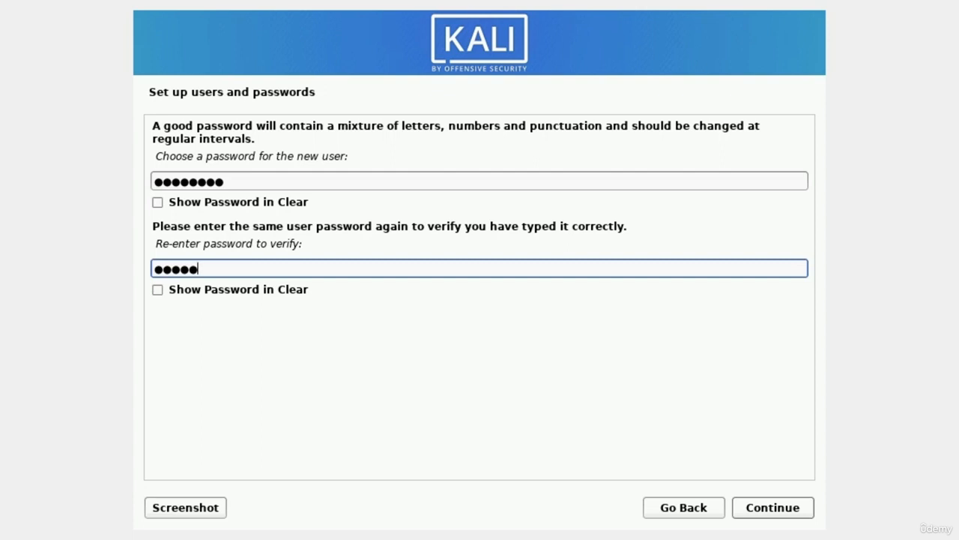
pyautogui.press('Tab')
pyautogui.press('Tab')
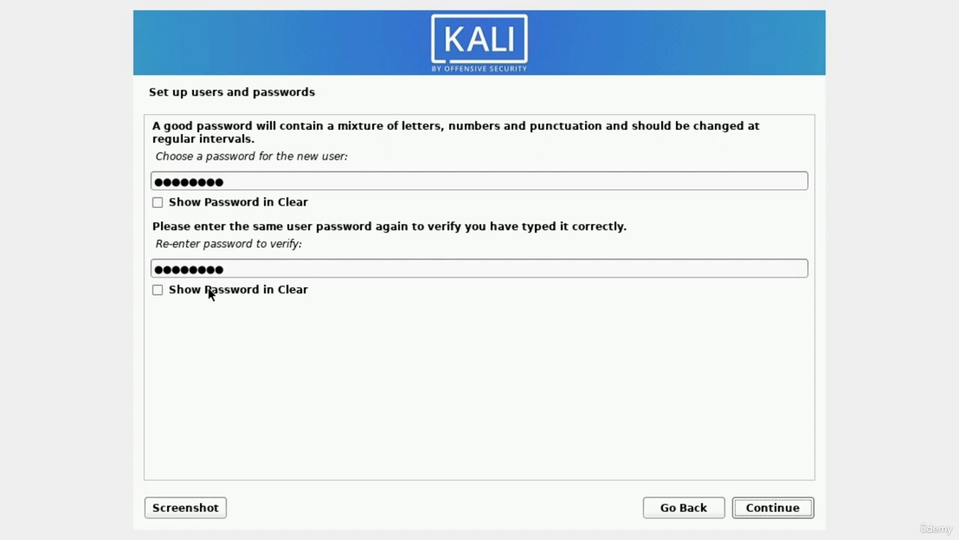
pyautogui.click(782, 509)
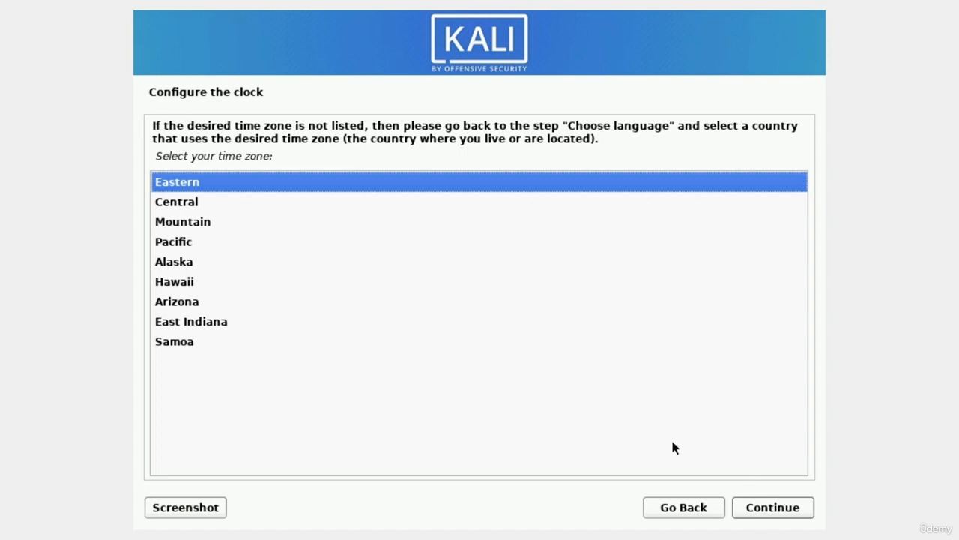
# - Confirm Eastern as the installer's time zone
pyautogui.press('Down')
pyautogui.press('Up')
pyautogui.press('Return')
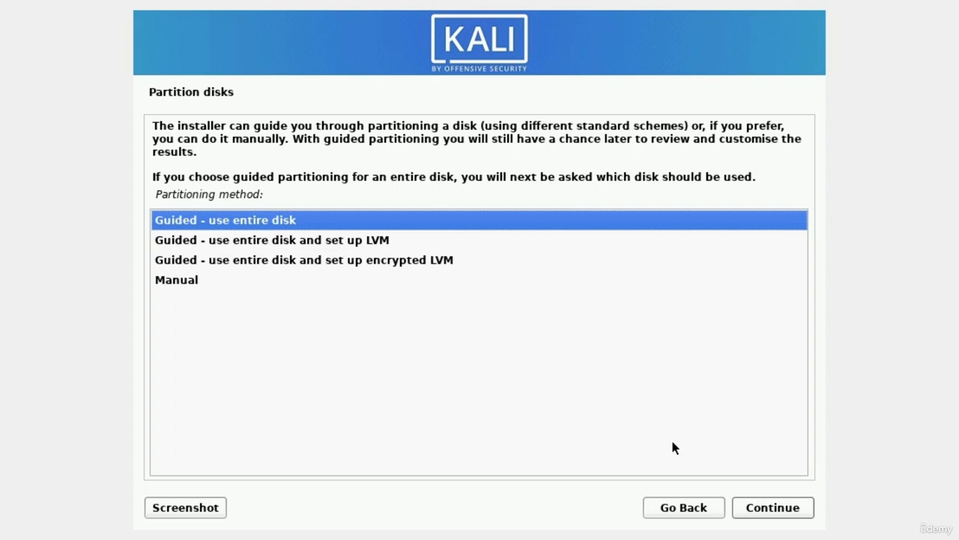
# - Choose guided partitioning of the whole VBOX disk with all files in one partition
pyautogui.press('Return')
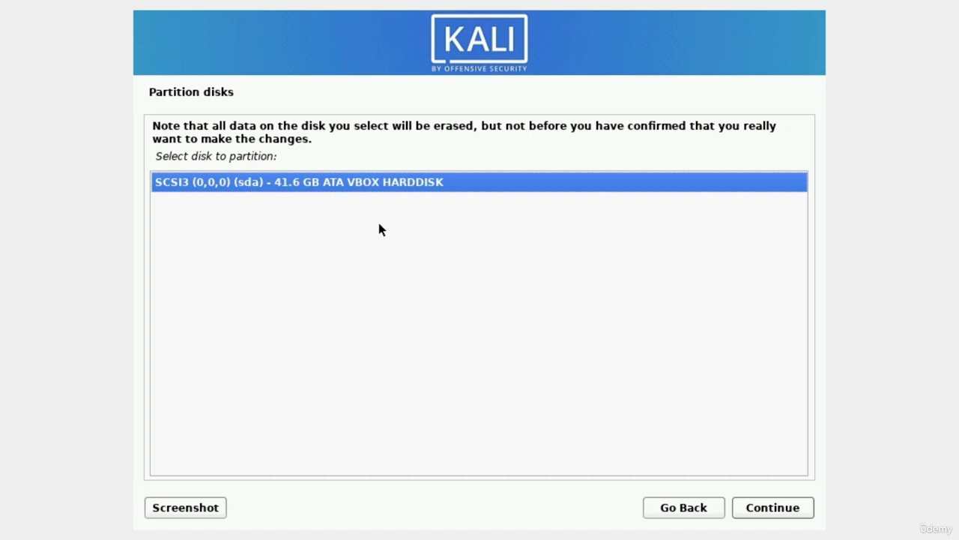
pyautogui.press('Return')
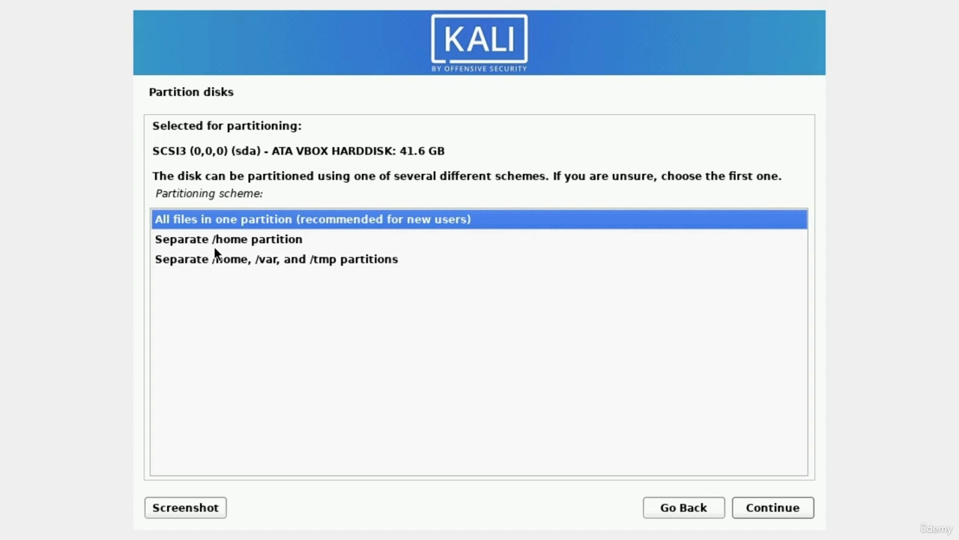
pyautogui.press('Down')
pyautogui.press('Up')
pyautogui.press('Return')
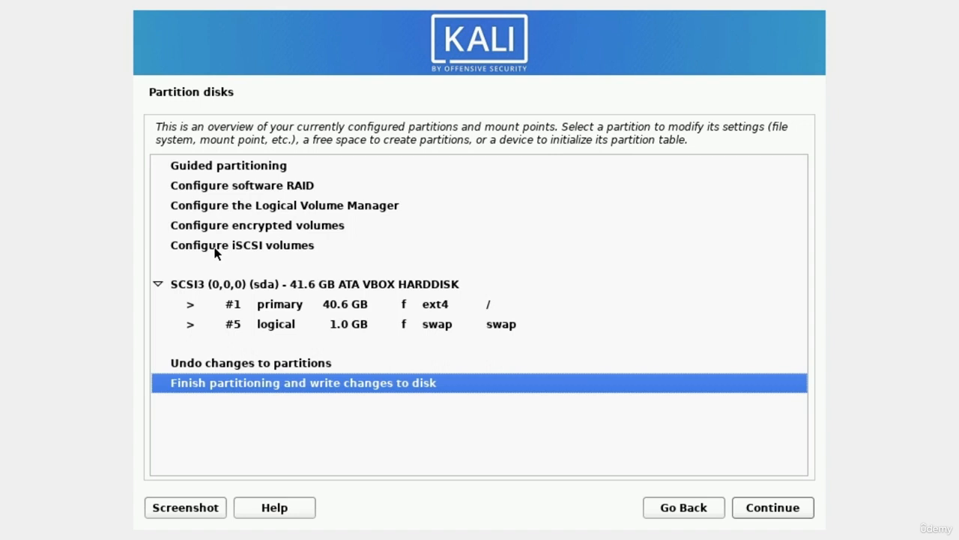
# - Finish partitioning and write the ext4 root and swap partitions to disk
pyautogui.press('Return')
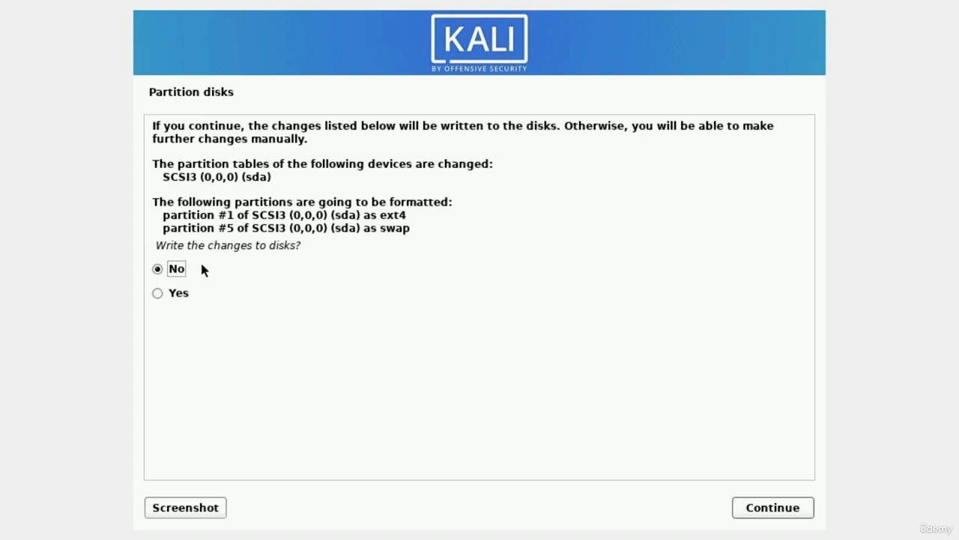
pyautogui.press('Down')
pyautogui.press('Return')
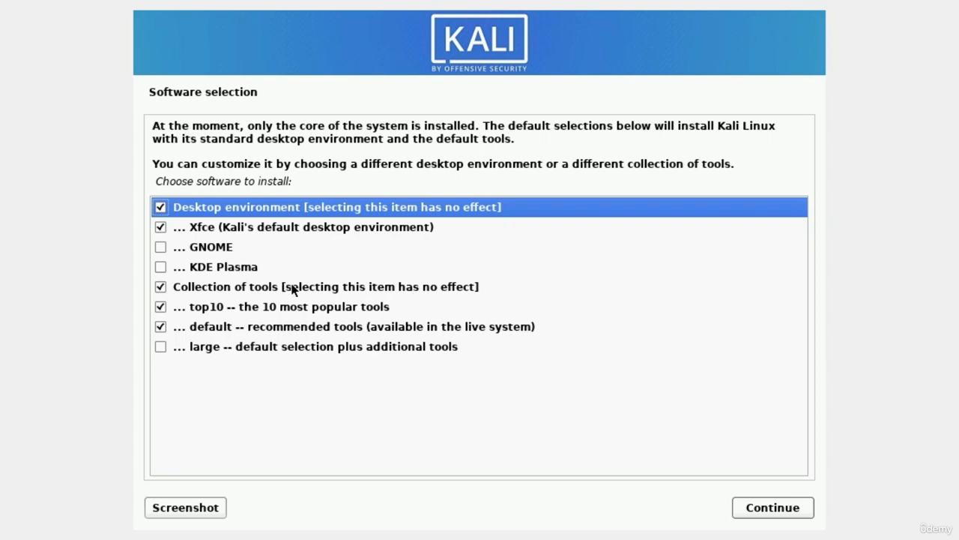
# - Add 'large -- default selection plus additional tools' and start the software installation
pyautogui.click(160, 347)
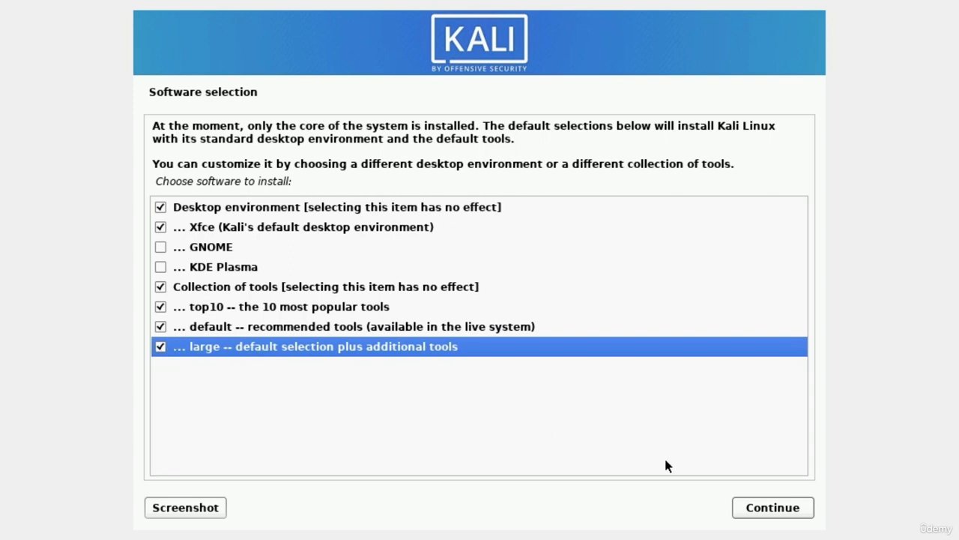
pyautogui.click(762, 511)
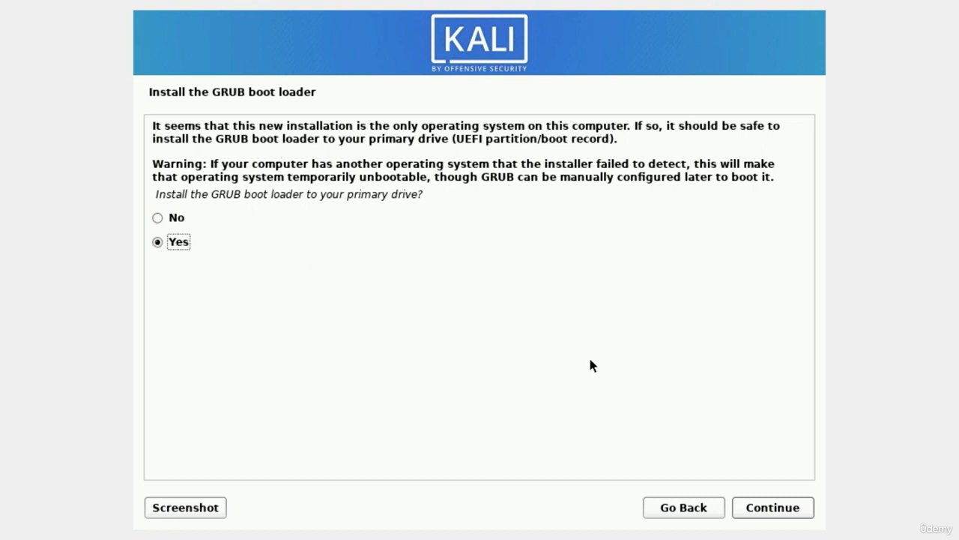
# - Accept GRUB installation and put the boot loader on /dev/sda
pyautogui.press('Return')
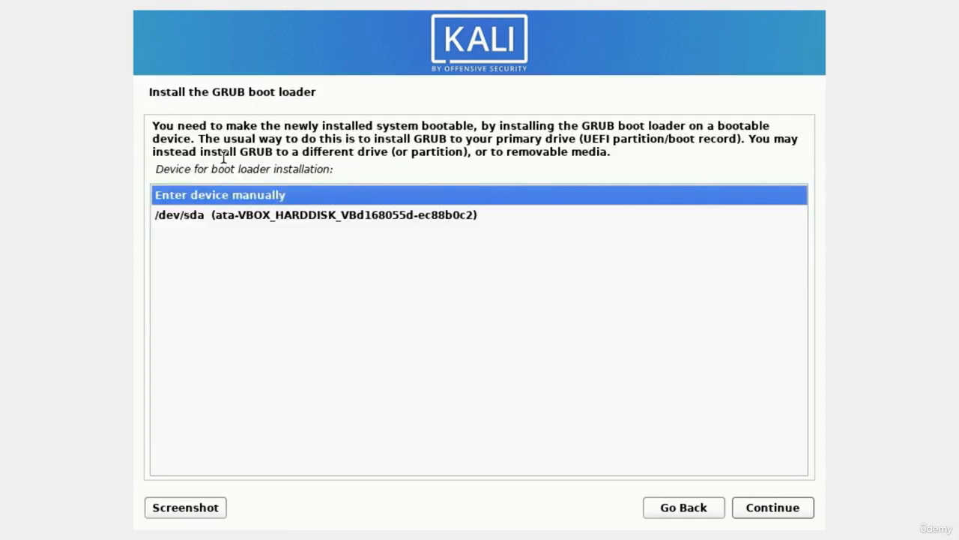
pyautogui.click(170, 219)
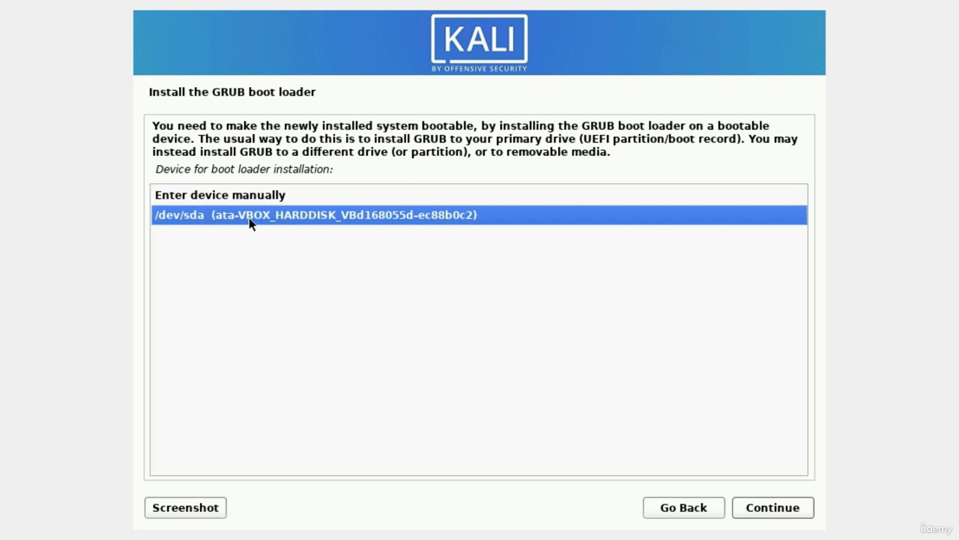
pyautogui.press('Return')
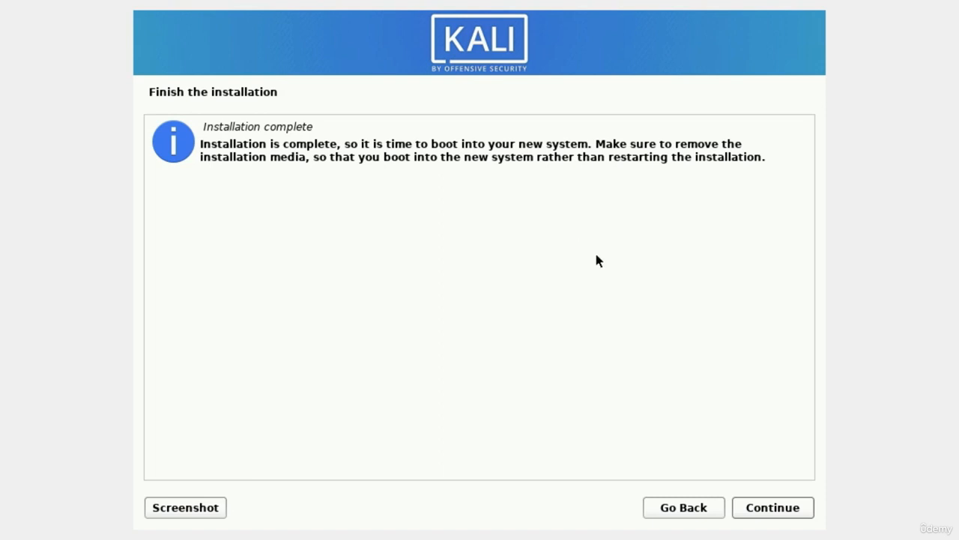
# - Continue past Installation complete so the VM reboots into the new Kali system
pyautogui.click(782, 509)
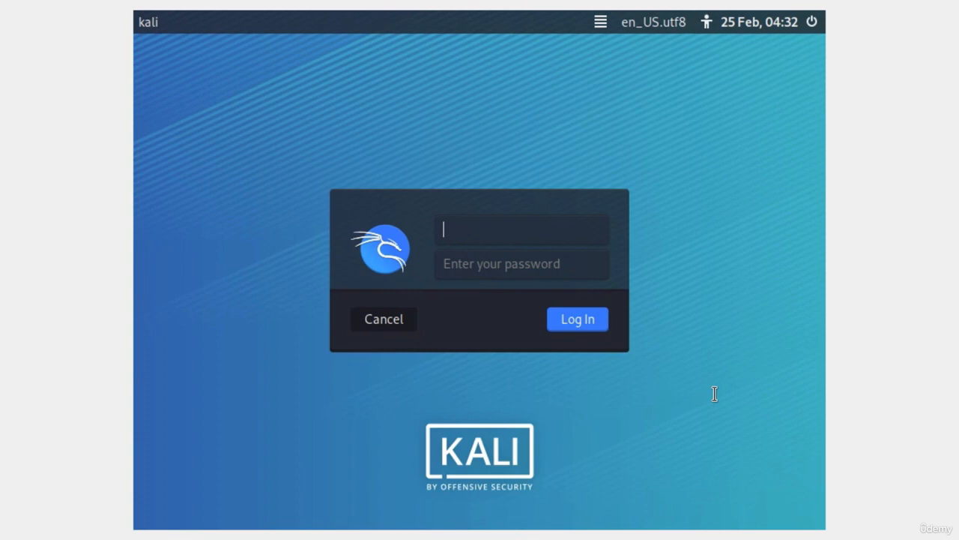
# - Log in with the new user's username and password, then close the mouse-integration notice
pyautogui.write('mrhacker')
pyautogui.press('Return')
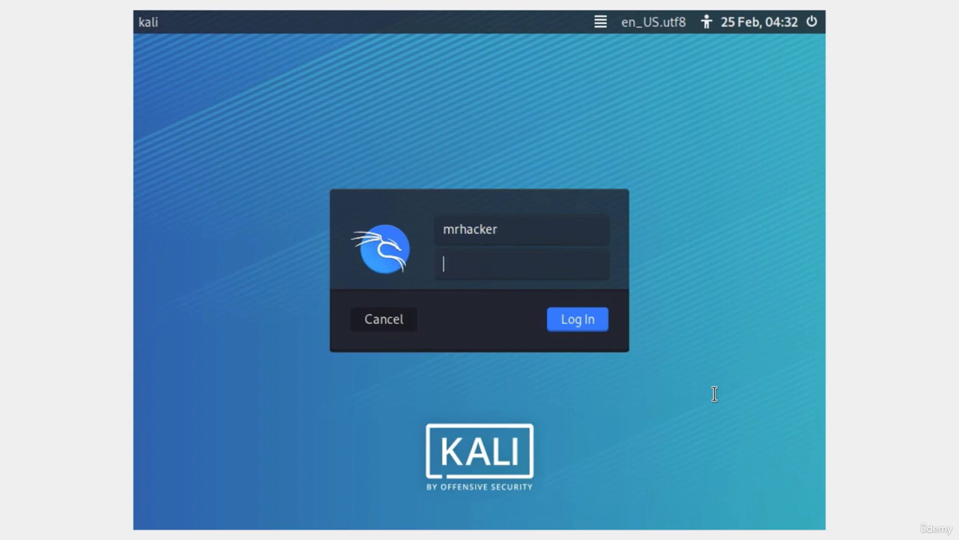
pyautogui.write('********')
pyautogui.press('Return')
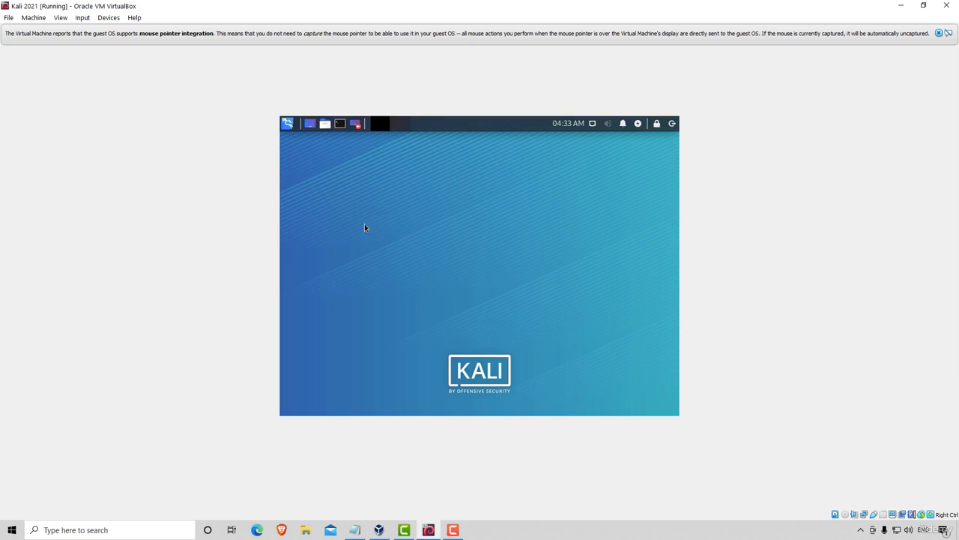
pyautogui.click(939, 33)
# - Restore then maximize the Kali 2021 VM window so the guest display resizes to full screen
pyautogui.click(923, 5)
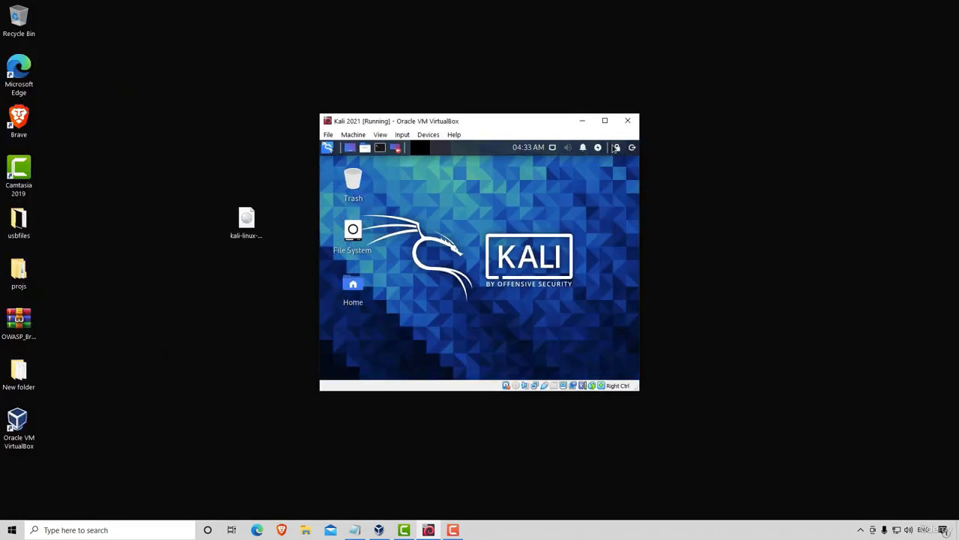
pyautogui.click(605, 120)
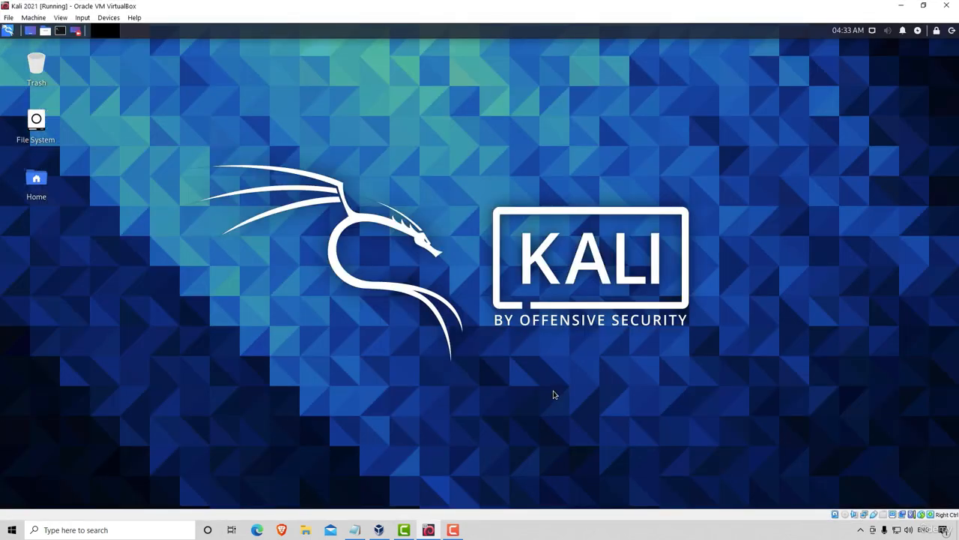